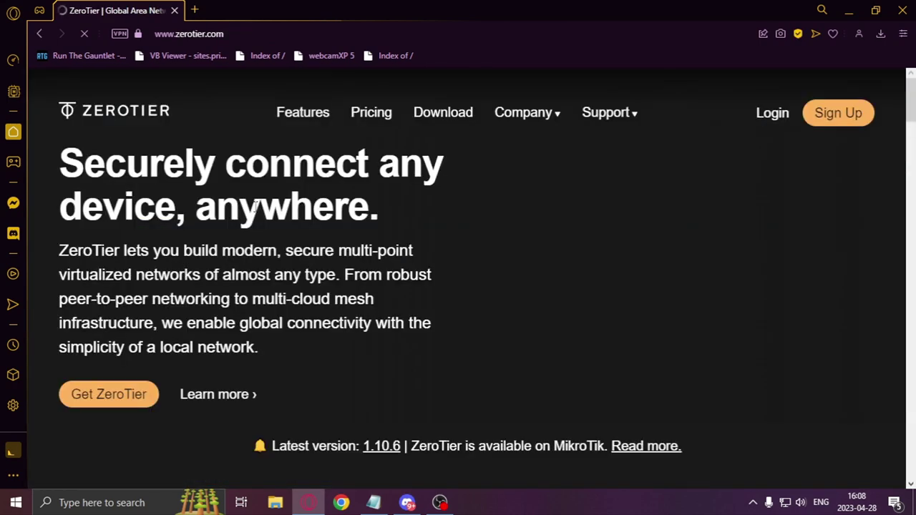
Download the Windows installer ZeroTier One.msi from the ZeroTier download page to the Downloads folder and run it
click(444, 112)
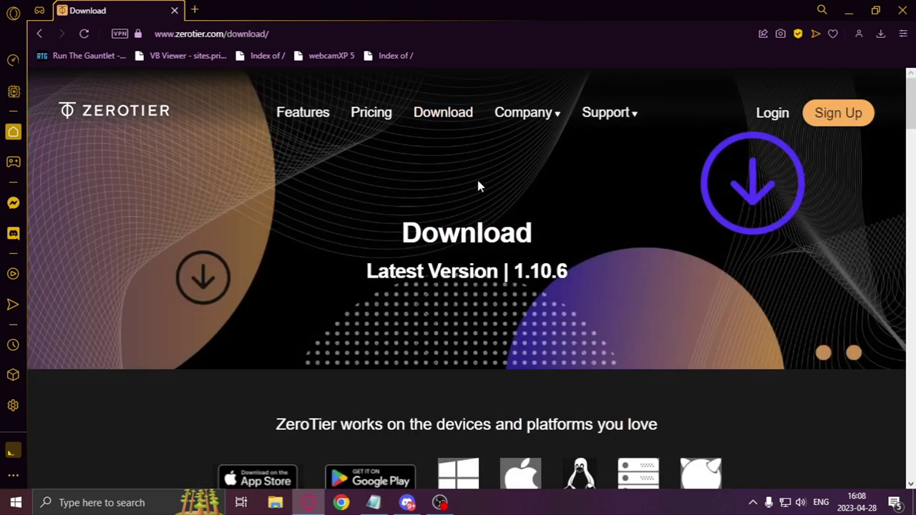
scroll(479, 184, down, 2)
click(472, 358)
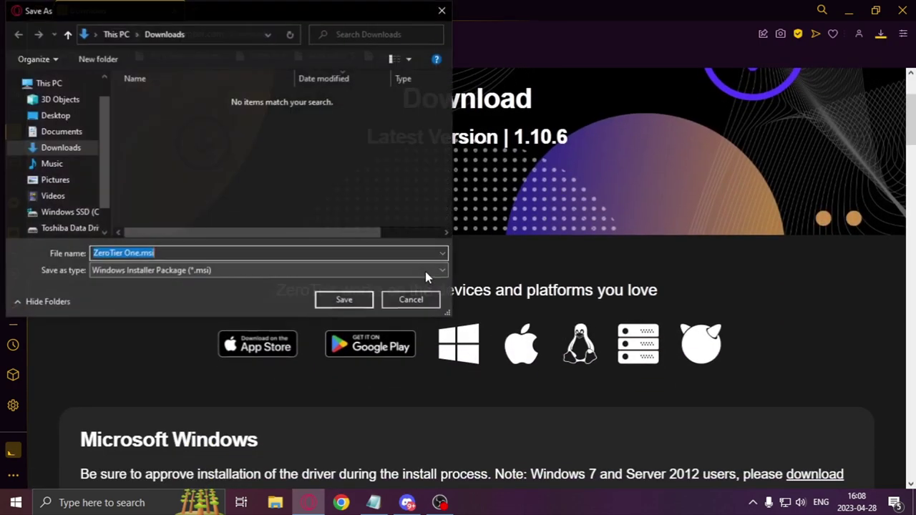
click(346, 300)
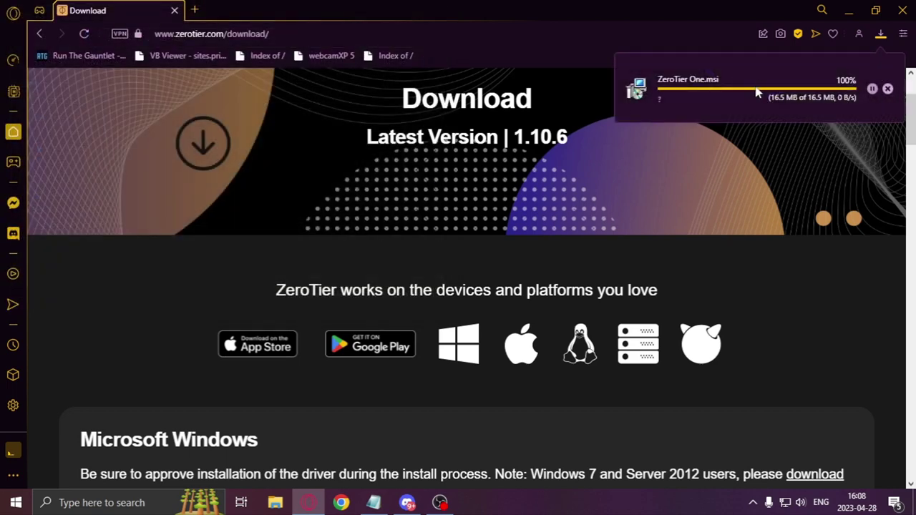
click(691, 84)
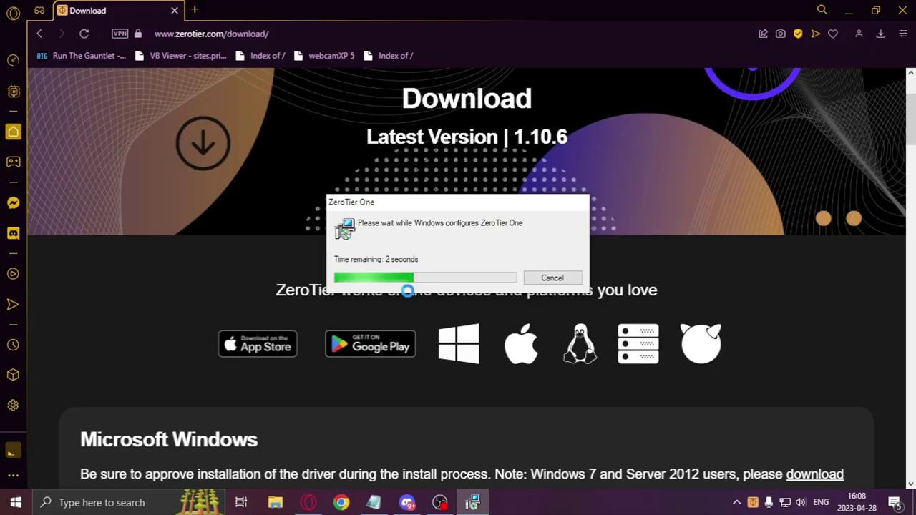
Check the ZeroTier client's menu among the hidden notification area programs, then close it
click(737, 502)
click(771, 458)
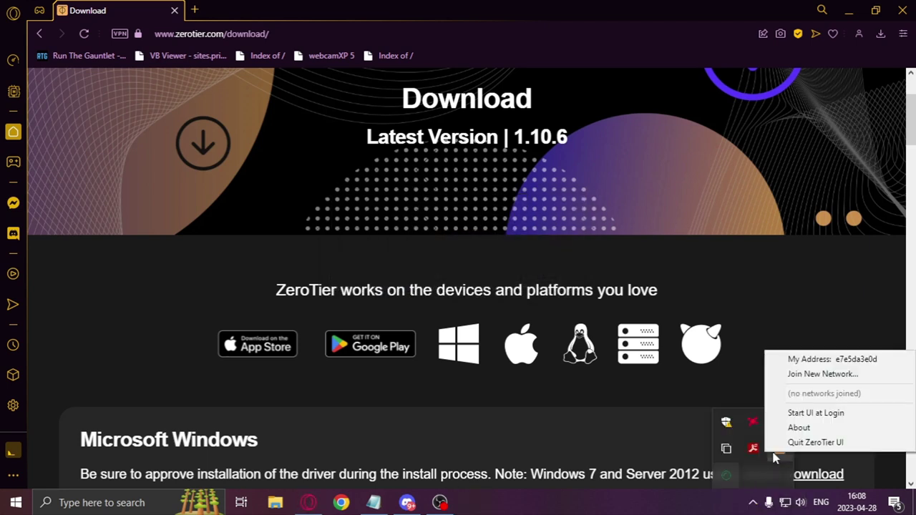
click(725, 239)
Go from the ZeroTier website to the registration form for new users
scroll(727, 244, up, 2)
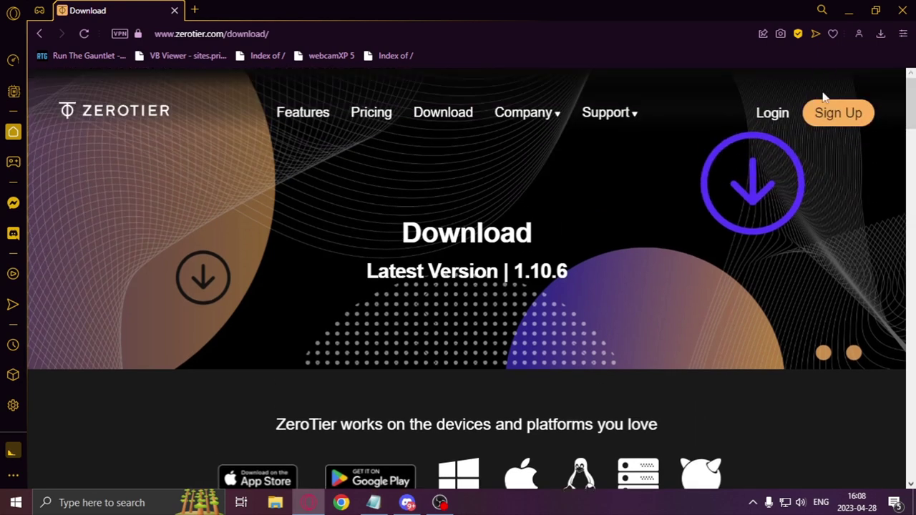
click(816, 121)
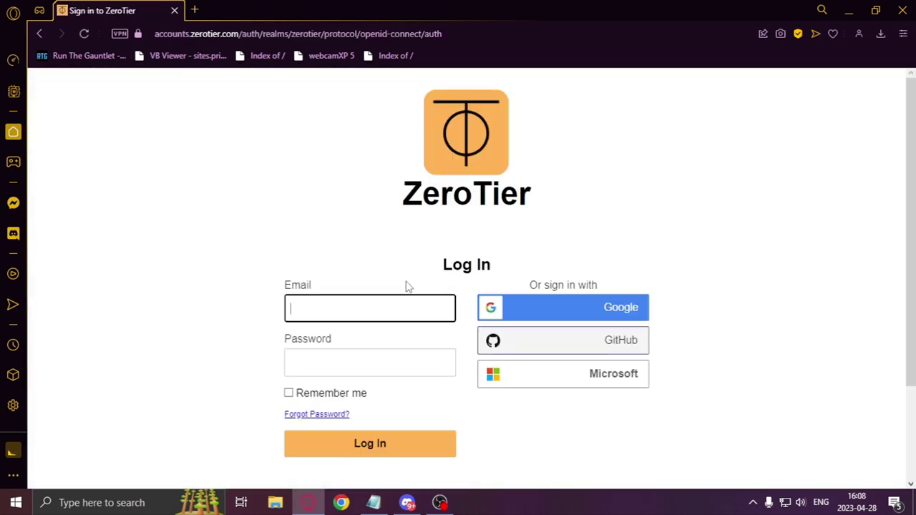
key(ctrl+v)
scroll(385, 328, down, 2)
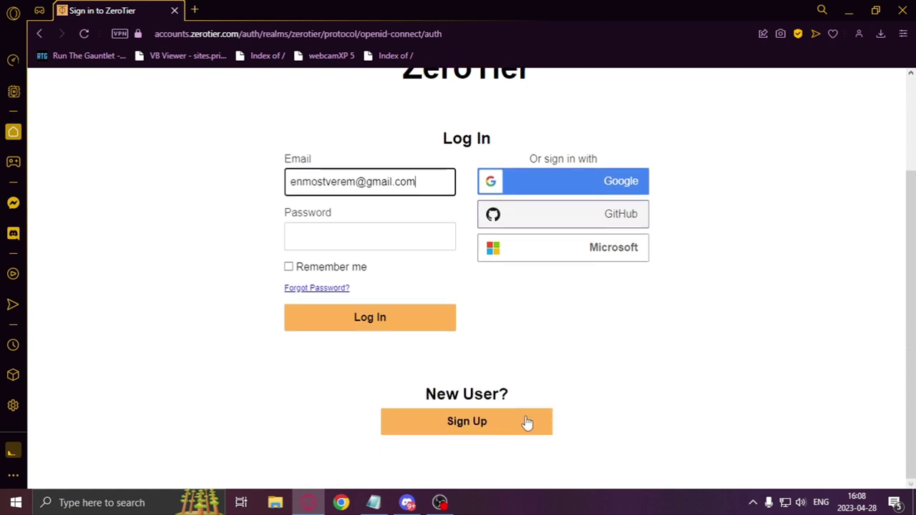
click(525, 419)
Fill in the first name and last name on the ZeroTier registration form
click(400, 315)
key(ctrl+v)
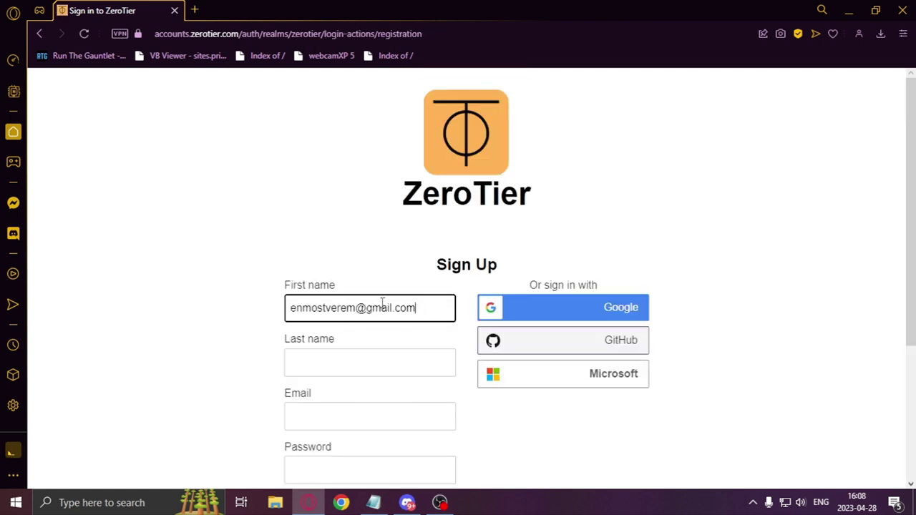
triple_click(382, 303)
text(adsa)
click(357, 358)
text(eaewa)
Enter the account e-mail address, fill in and confirm the password, and submit the registration without subscribing to updates
scroll(337, 327, down, 3)
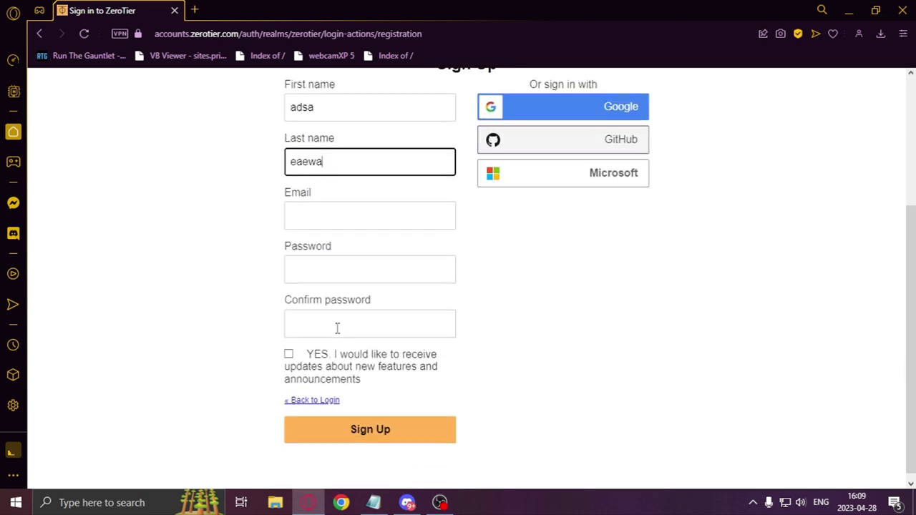
click(338, 224)
click(368, 297)
click(319, 267)
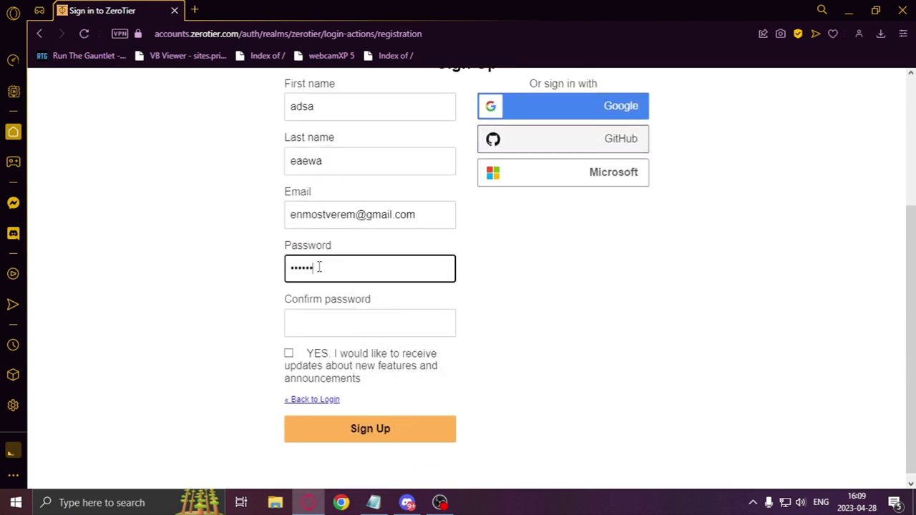
click(307, 321)
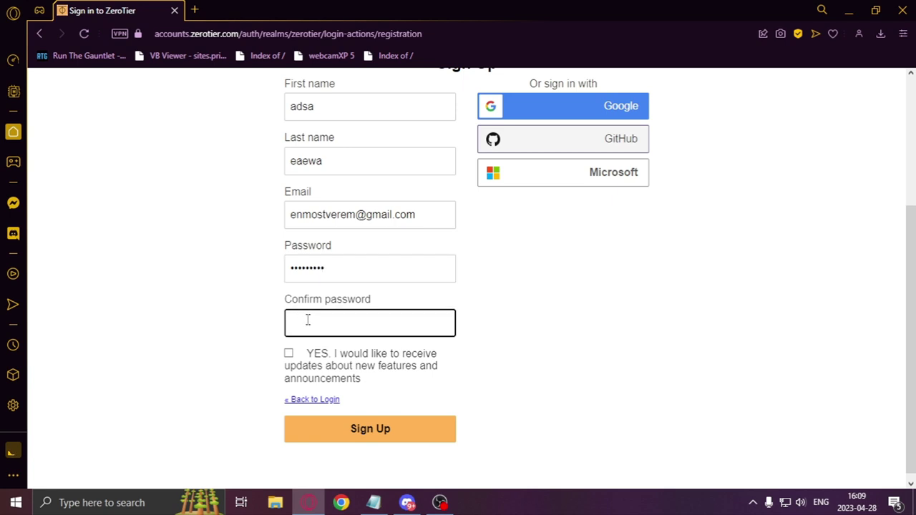
click(371, 433)
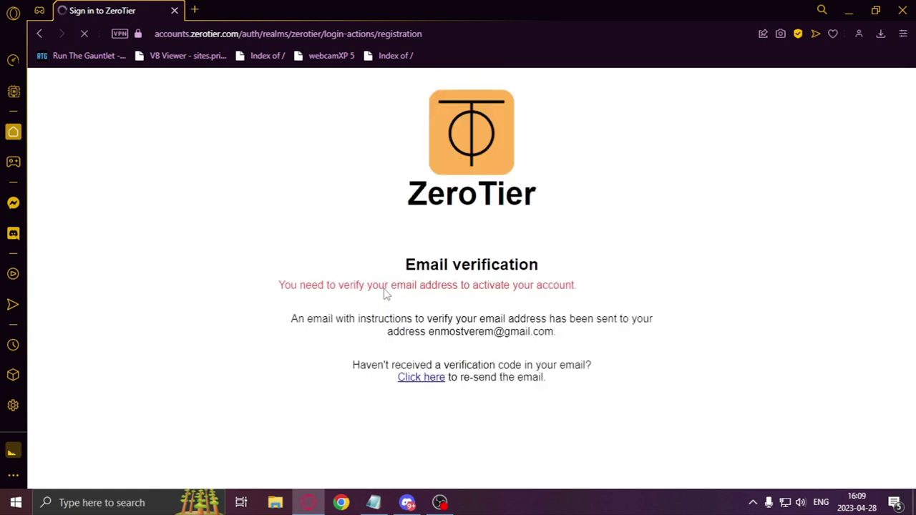
Open Gmail in a new browser tab and follow the verification link in the ZeroTier Central e-mail
click(194, 10)
text(g)
key(Return)
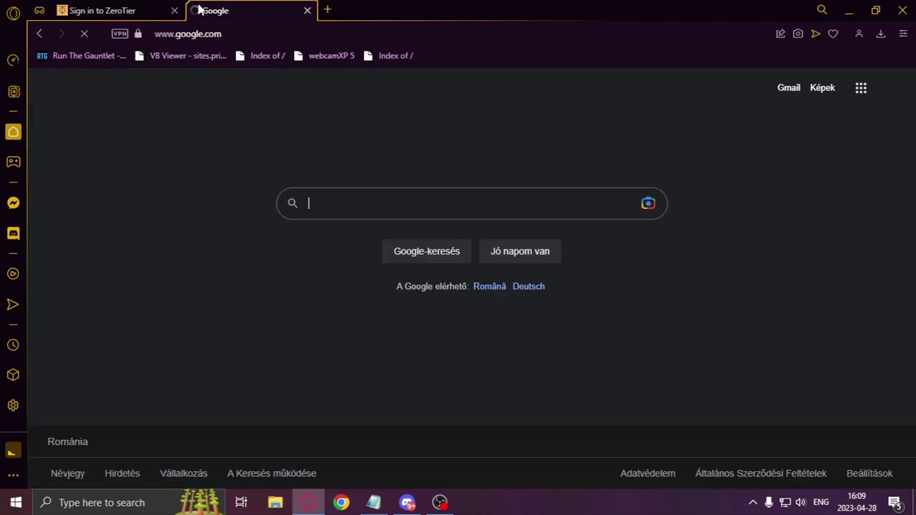
click(790, 88)
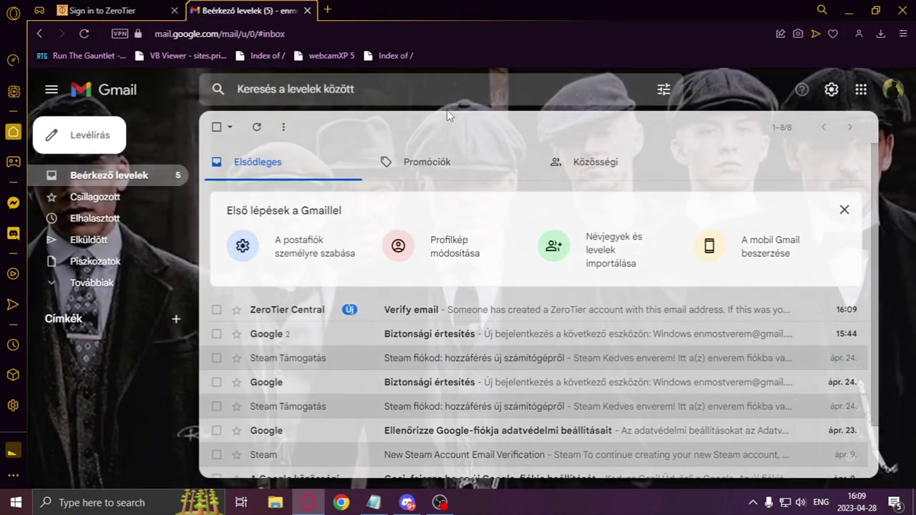
click(305, 310)
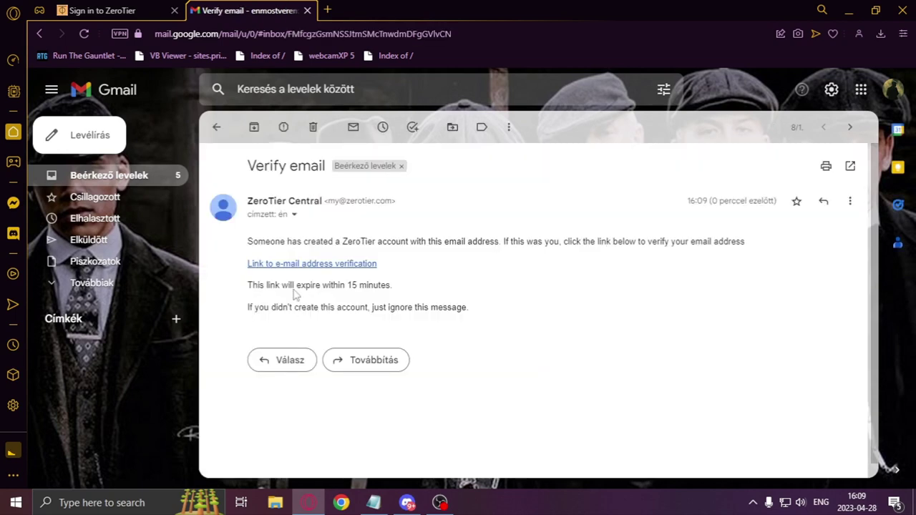
click(285, 264)
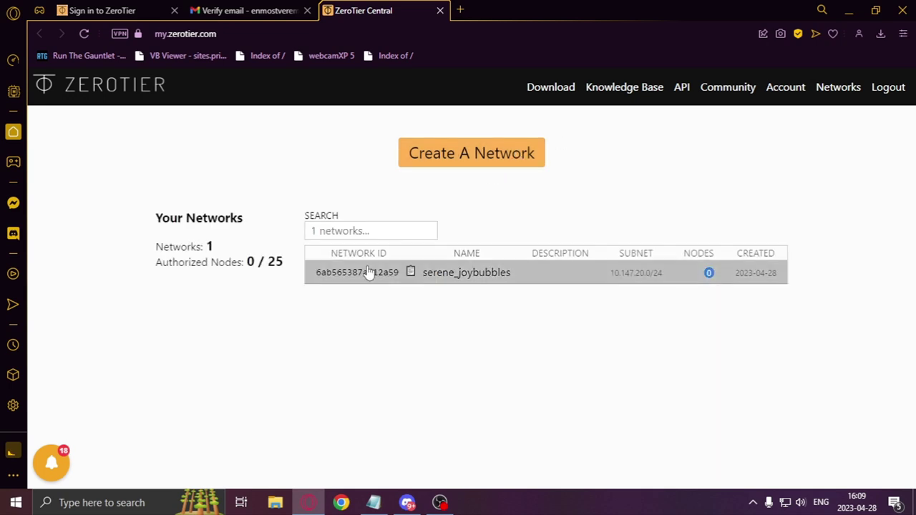
Open the existing network's settings in ZeroTier Central and rename the network to Minecraft Server
click(368, 270)
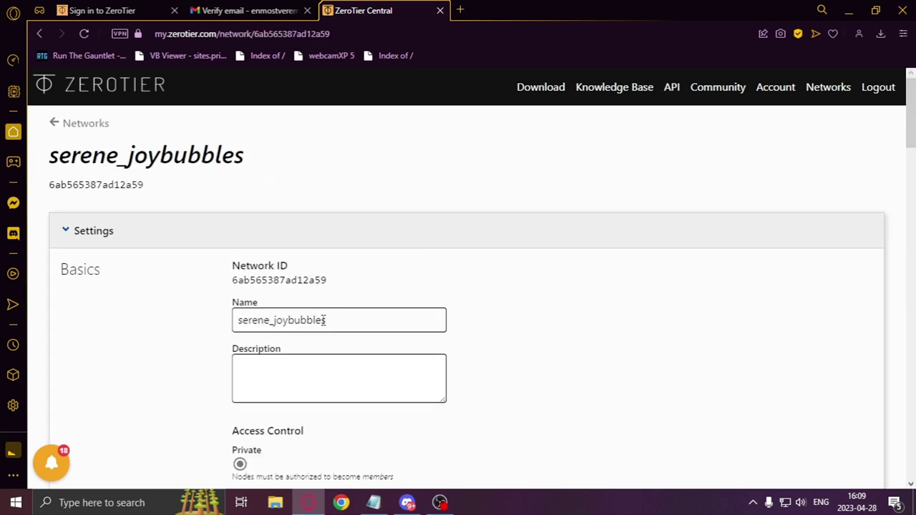
double_click(326, 320)
text(M)
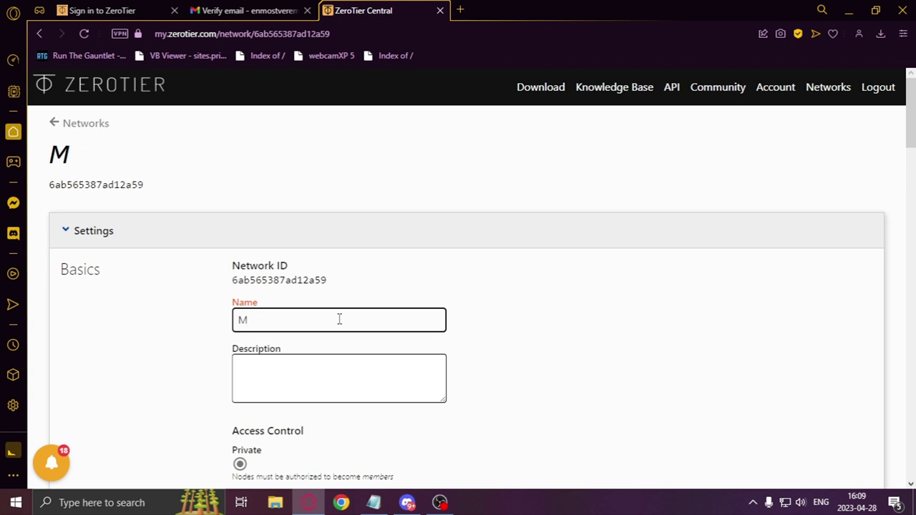
text(inecraft Server)
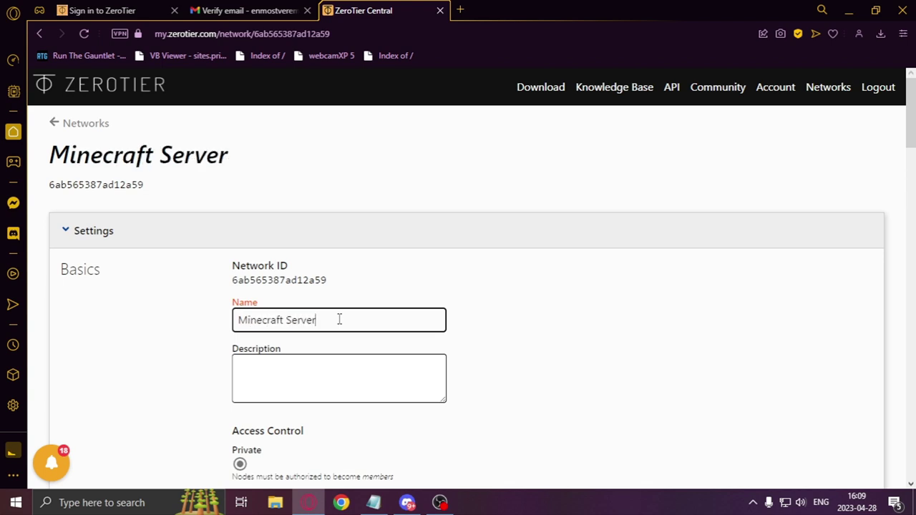
click(571, 322)
Set the network's access control to Public and copy its Network ID
scroll(344, 302, down, 3)
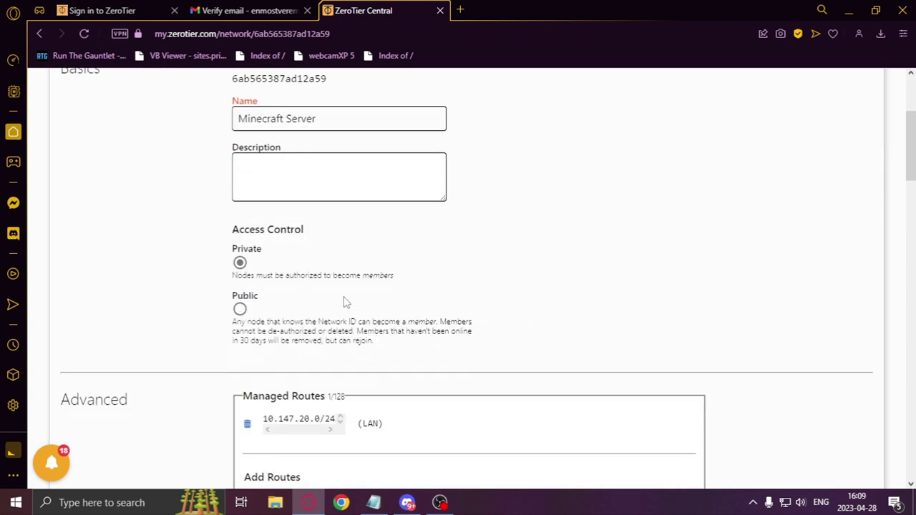
scroll(363, 301, up, 3)
drag(332, 293, 238, 292)
double_click(235, 285)
key(ctrl+c)
scroll(385, 314, down, 7)
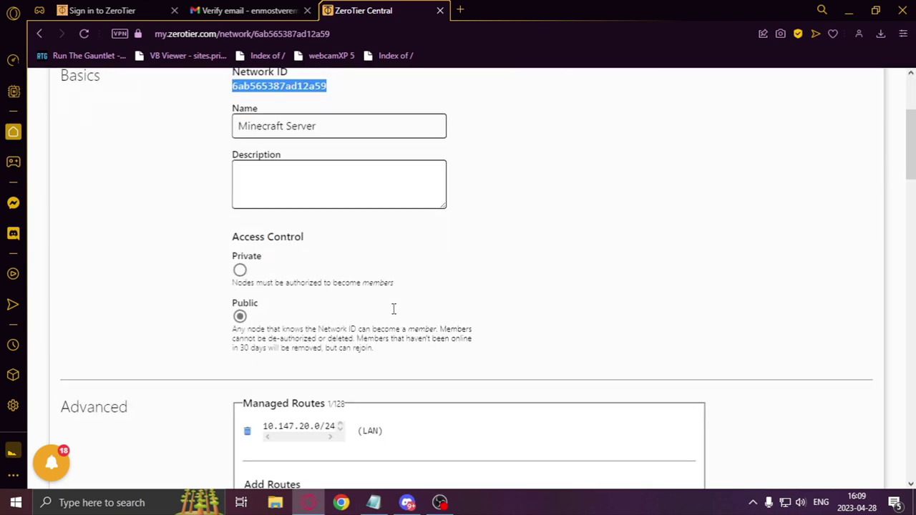
scroll(642, 209, up, 8)
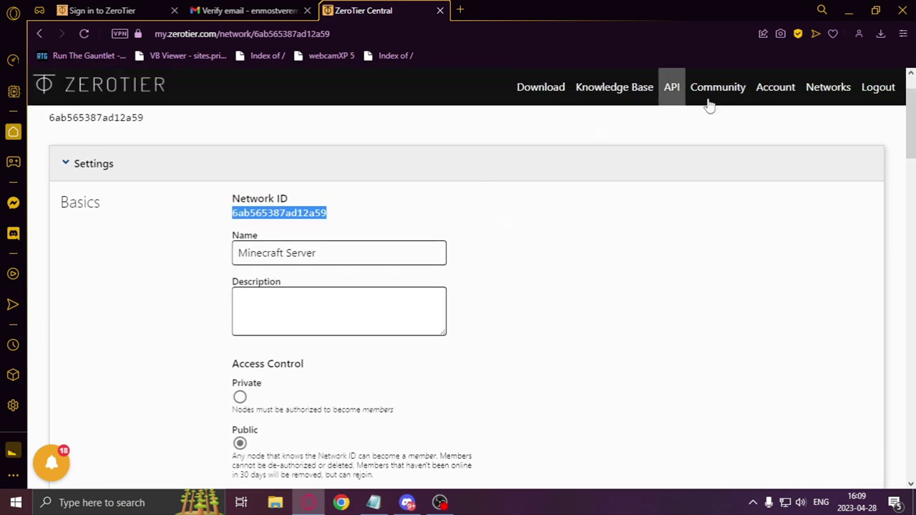
Minimize the browser and join the new network in the ZeroTier client using the copied Network ID
click(847, 8)
click(753, 502)
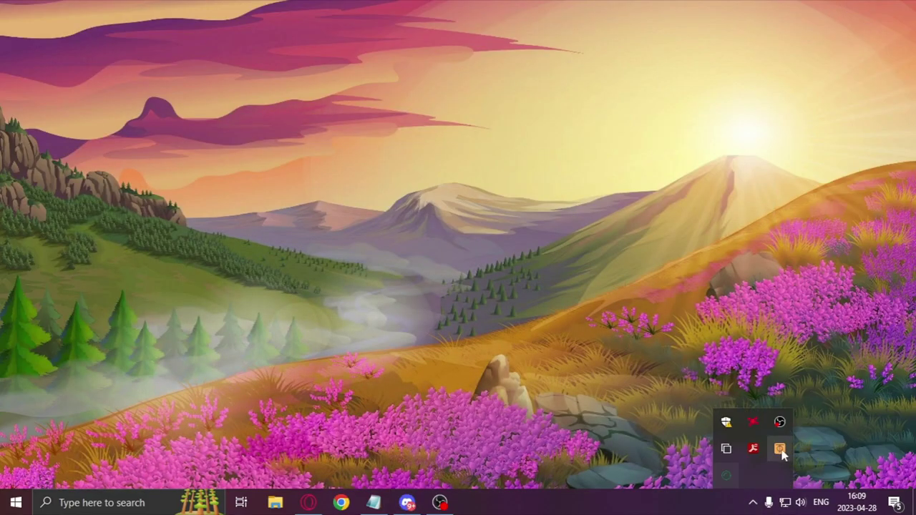
click(779, 449)
click(817, 371)
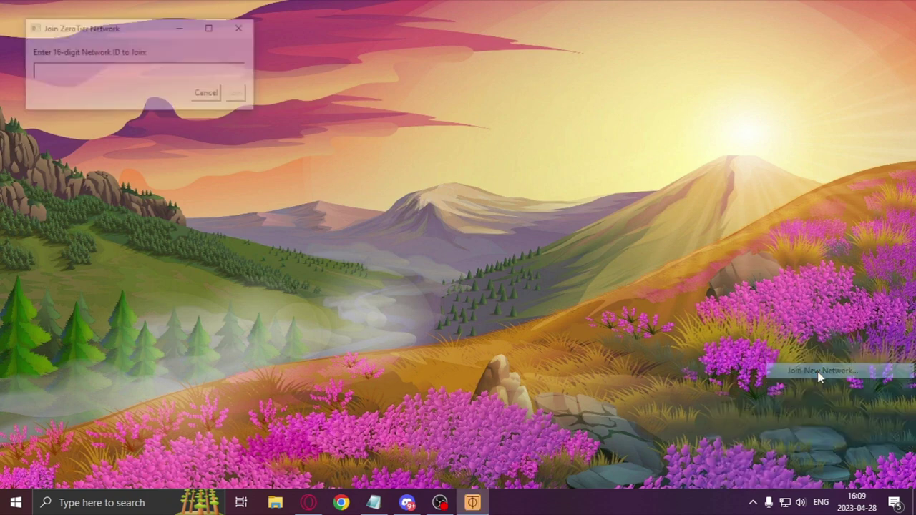
key(ctrl+v)
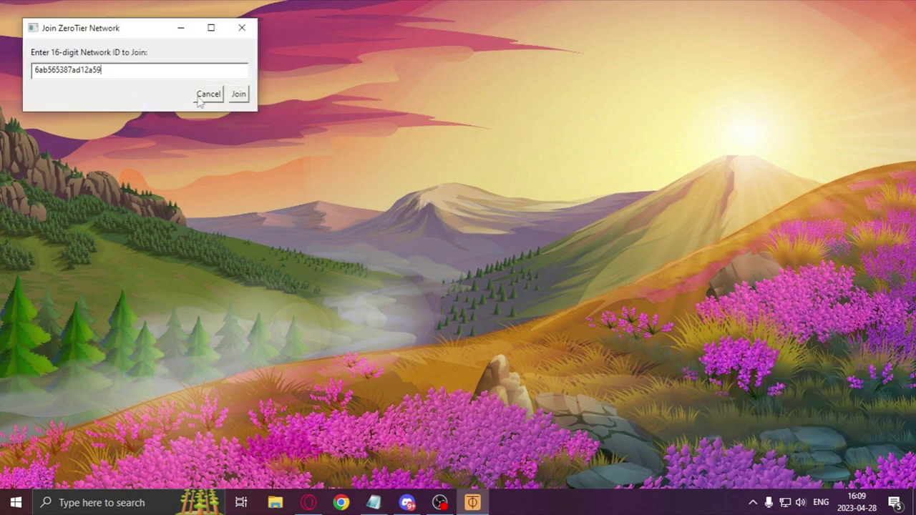
click(239, 95)
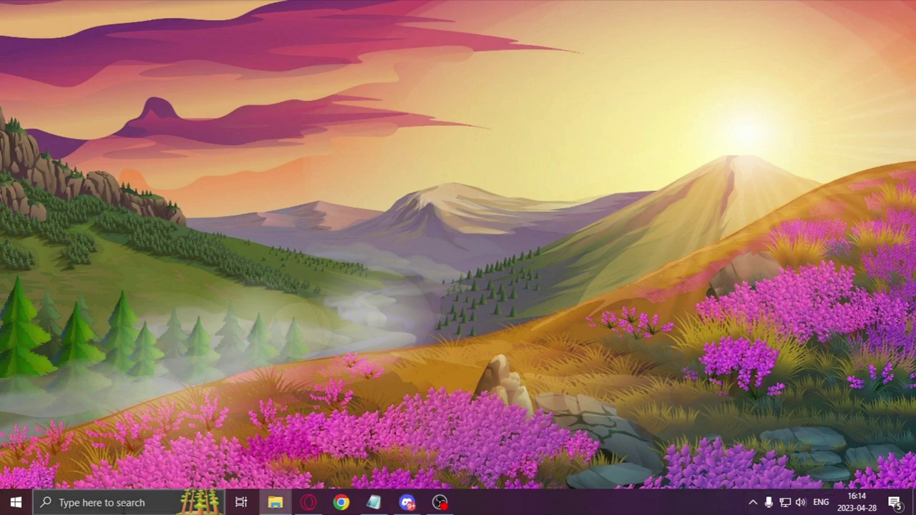
Search Windows for tlauncher and launch the TLauncher app
click(123, 507)
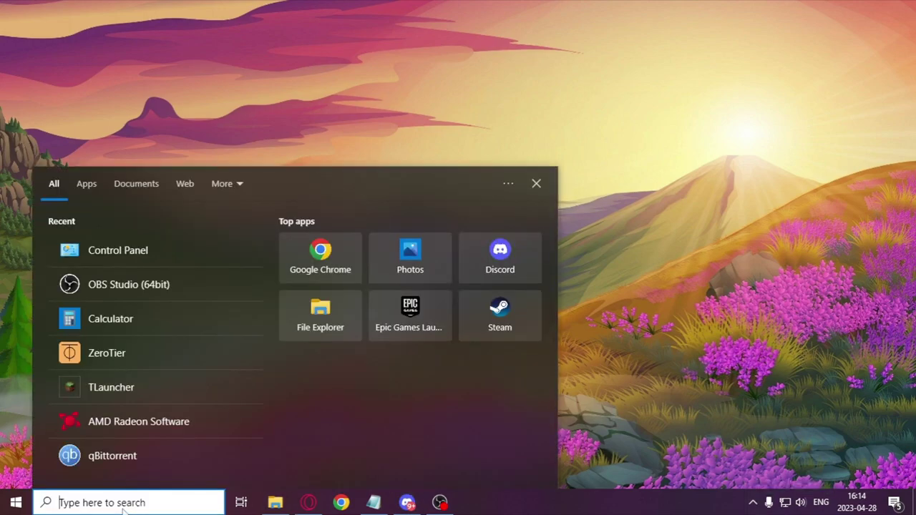
text(tlauncher)
click(117, 250)
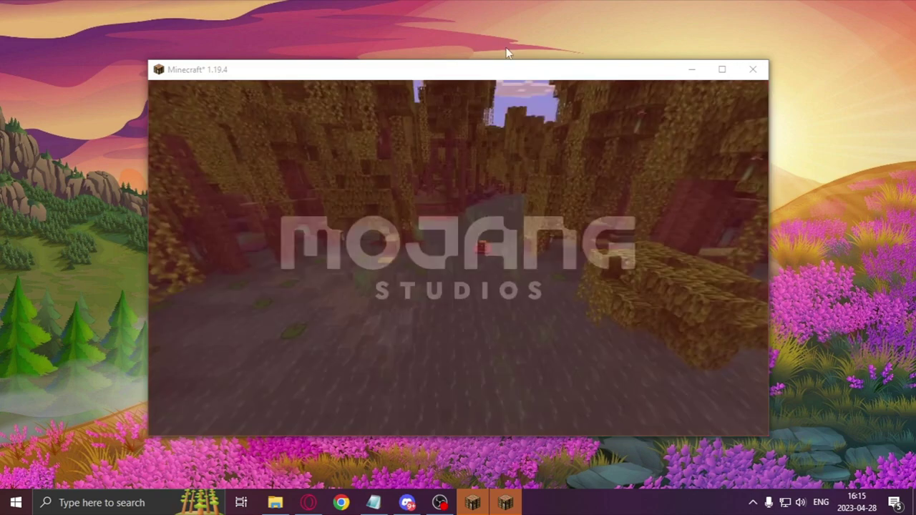
Arrange the two Minecraft 1.19.4 windows so both can be seen, and load a single-player world in one of them
drag(528, 70, 381, 11)
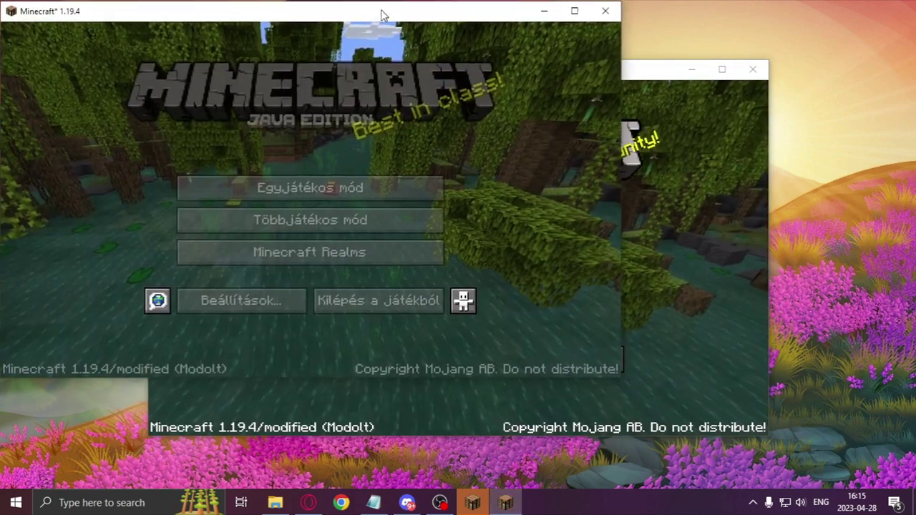
drag(651, 74, 803, 123)
click(471, 13)
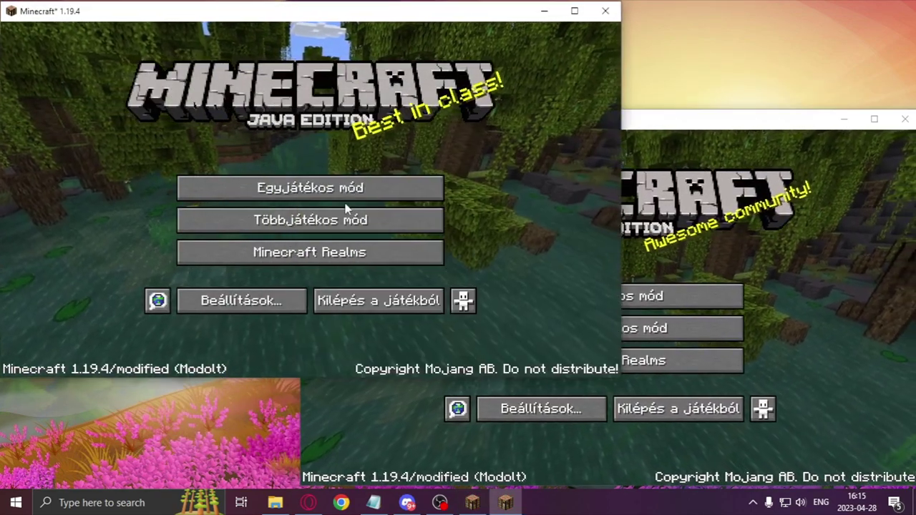
click(341, 197)
double_click(243, 106)
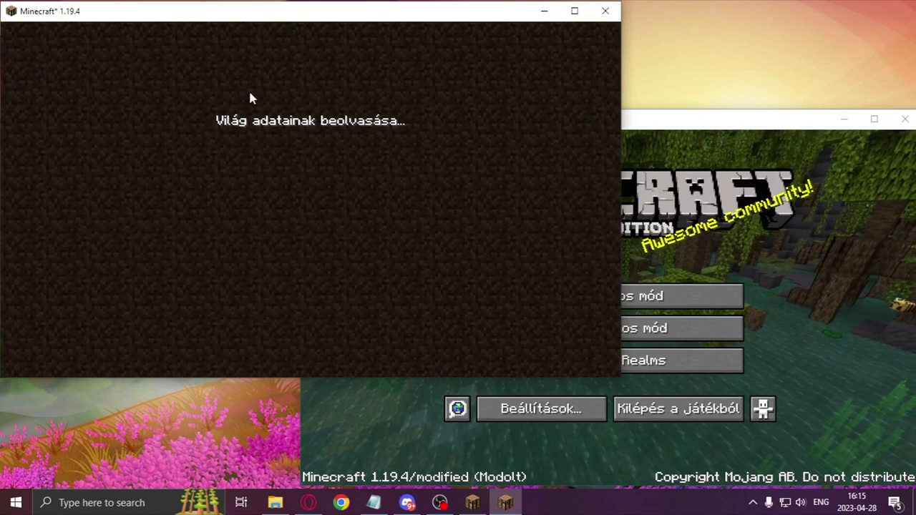
In the other Minecraft window, open the multiplayer direct connection screen and clear the old server address
click(644, 307)
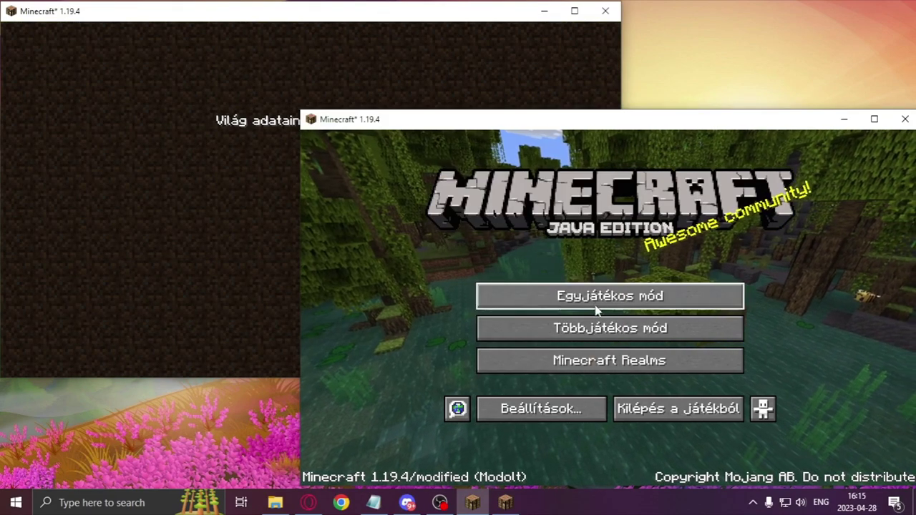
click(605, 327)
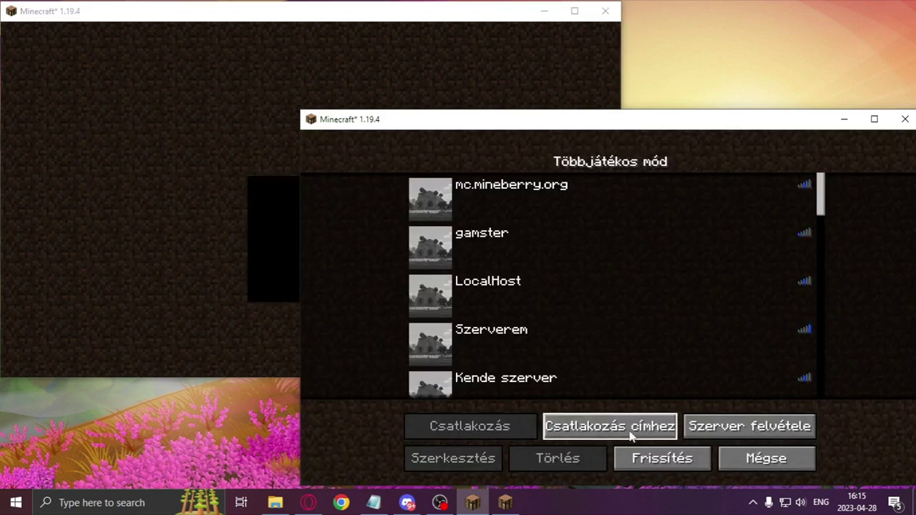
key(Return)
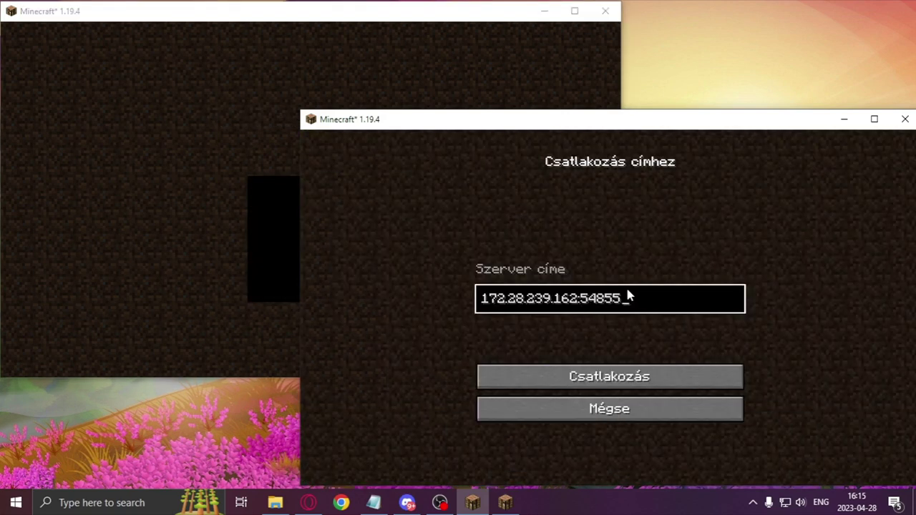
key(ctrl+a)
key(BackSpace)
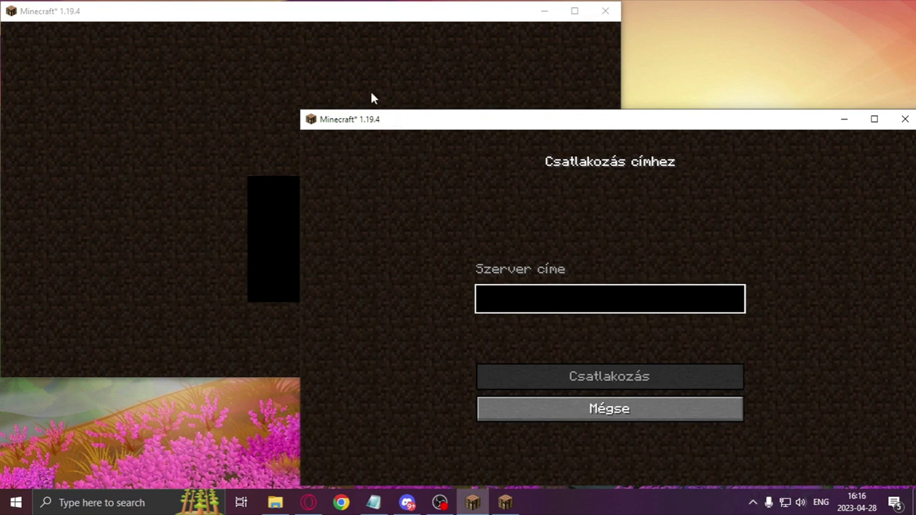
Share the loaded single-player world over LAN in Survival mode with the default port 50682, and open the chat
click(360, 71)
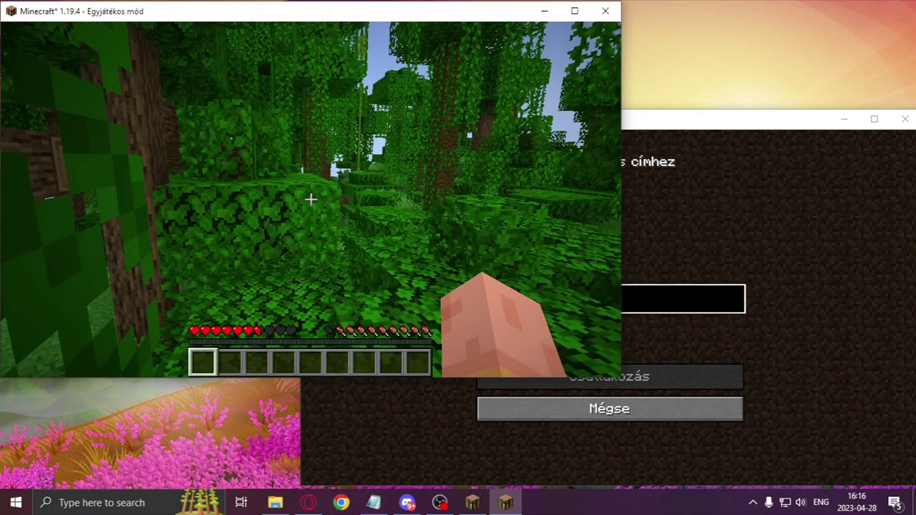
key(Escape)
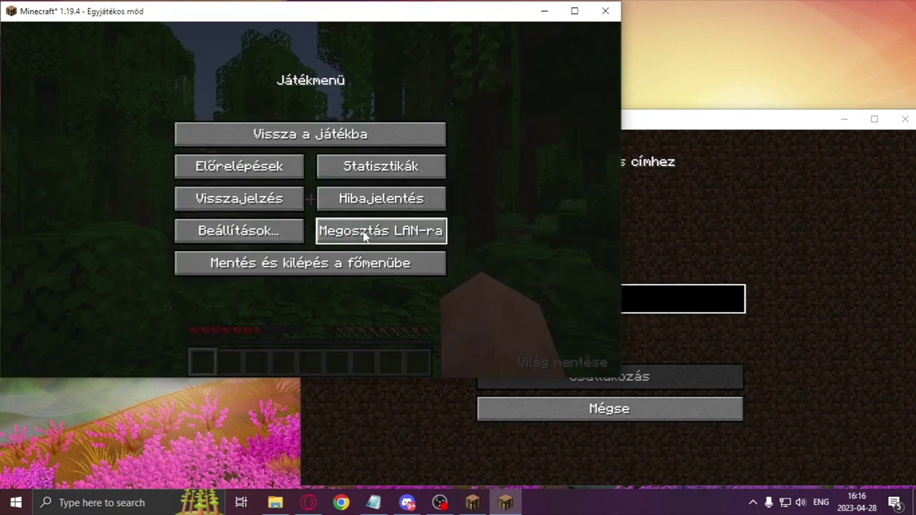
click(363, 237)
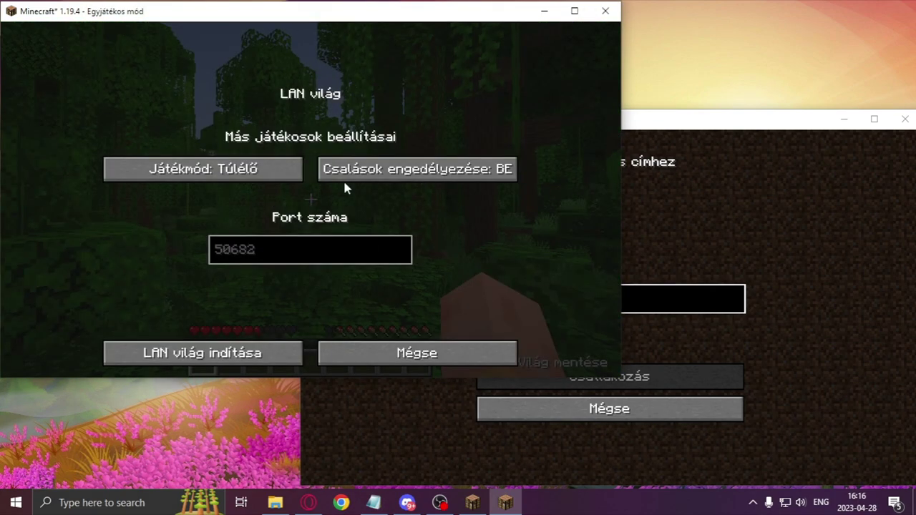
click(241, 352)
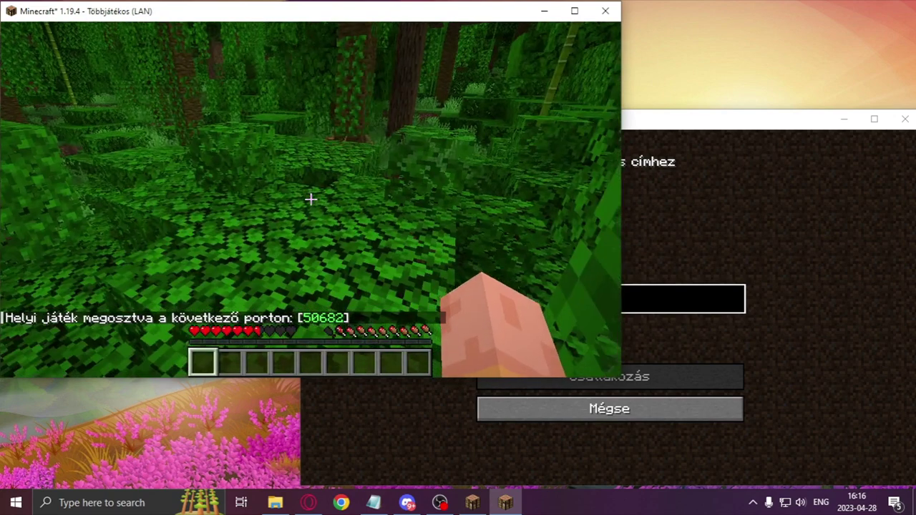
key(t)
Copy the Minecraft Server network's managed address from ZeroTier and paste 10.147.20.249 as the server address in the second game window
click(727, 207)
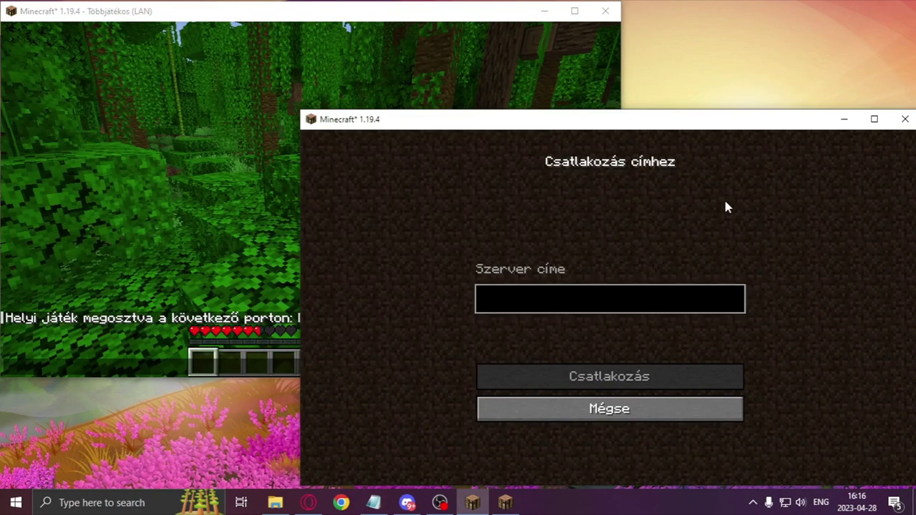
click(752, 502)
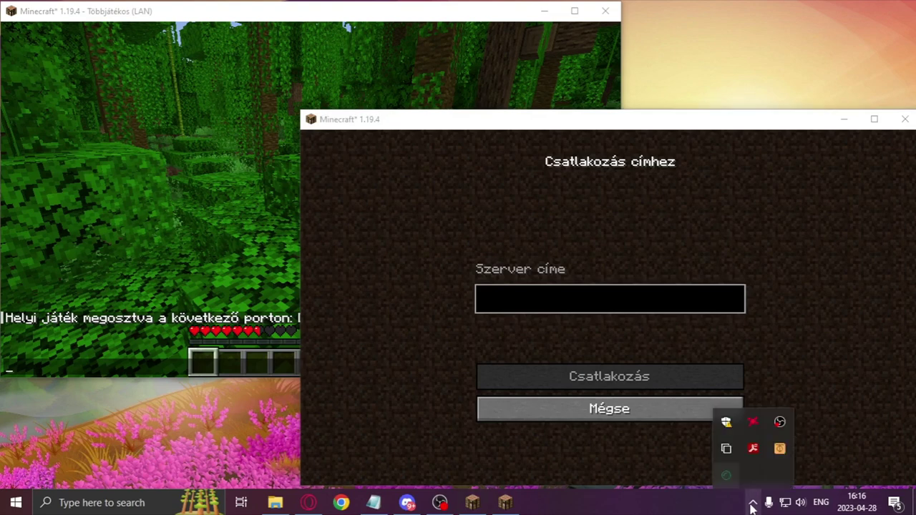
click(780, 450)
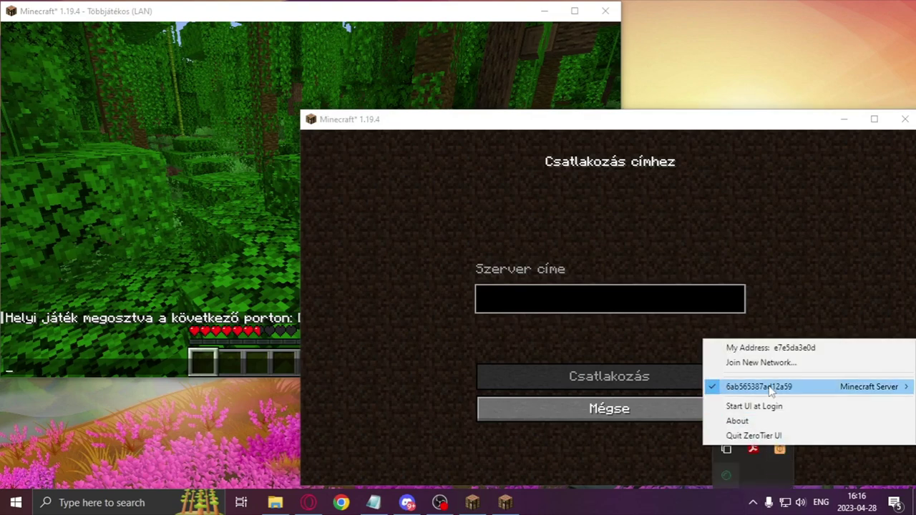
mouse_move(735, 387)
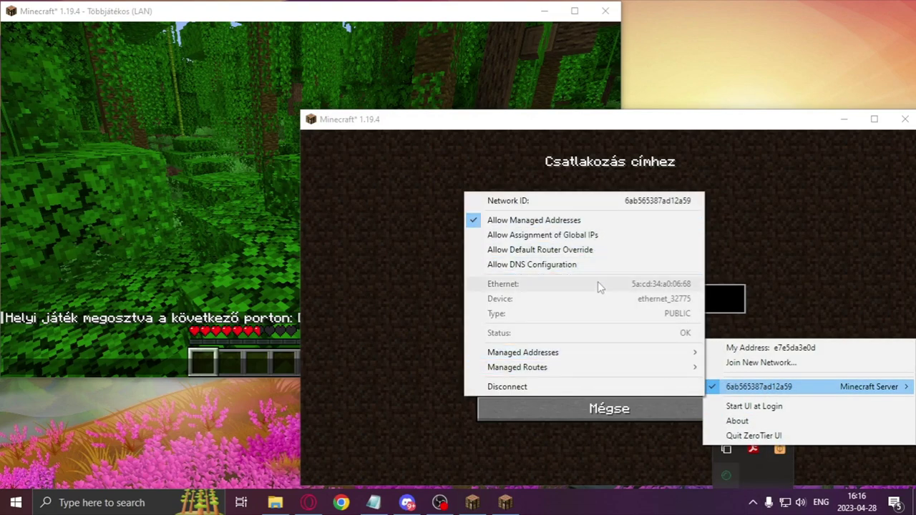
mouse_move(636, 354)
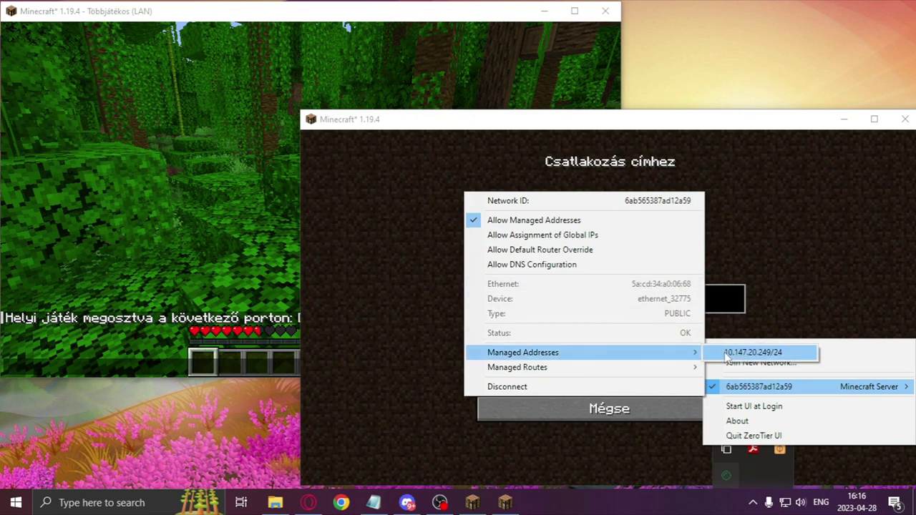
click(752, 352)
click(561, 302)
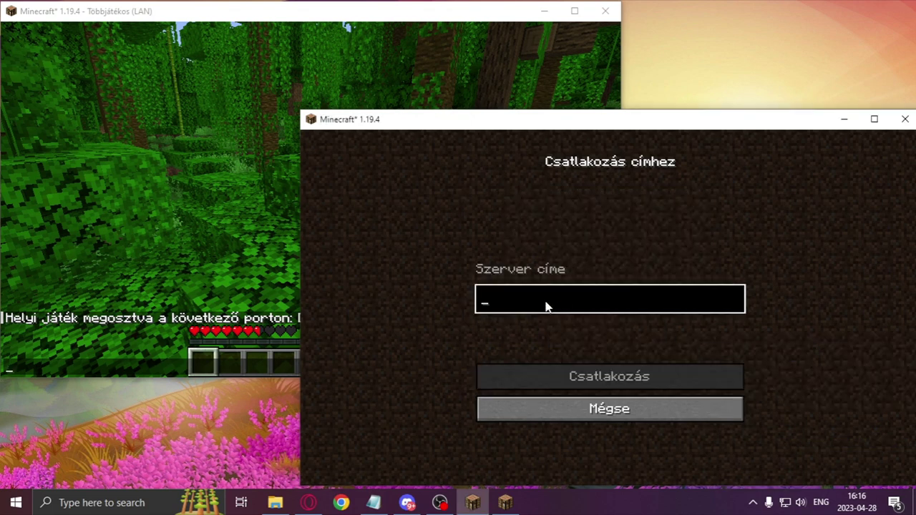
text(10.147.20.249)
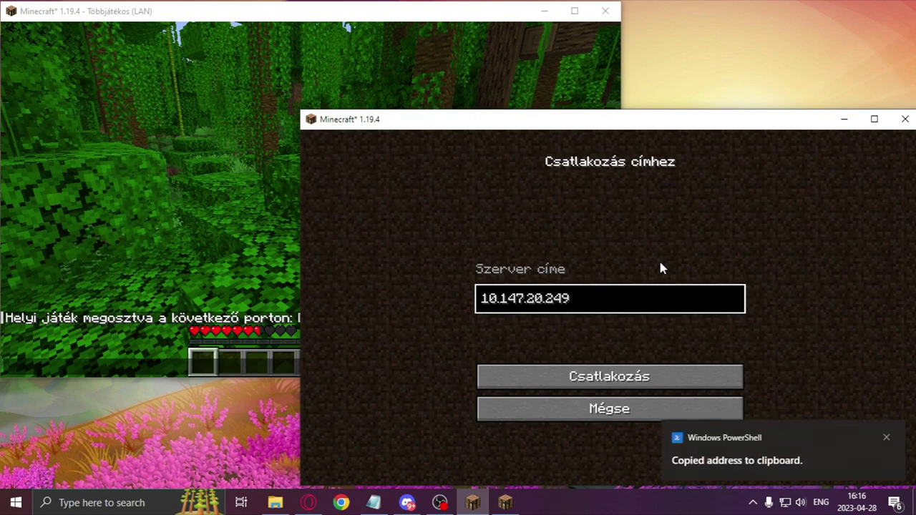
Append the LAN port :50682 shown in the host game's chat to the server address and connect to the server
text(:)
click(247, 185)
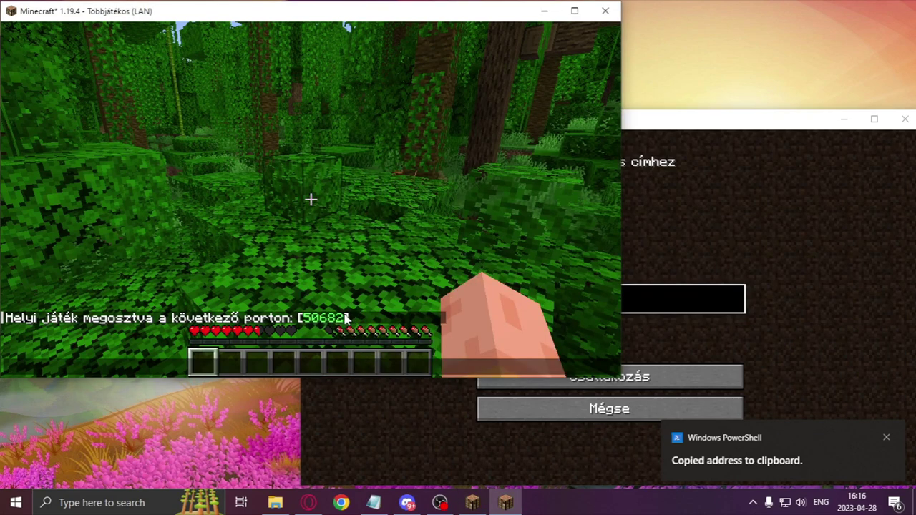
click(692, 234)
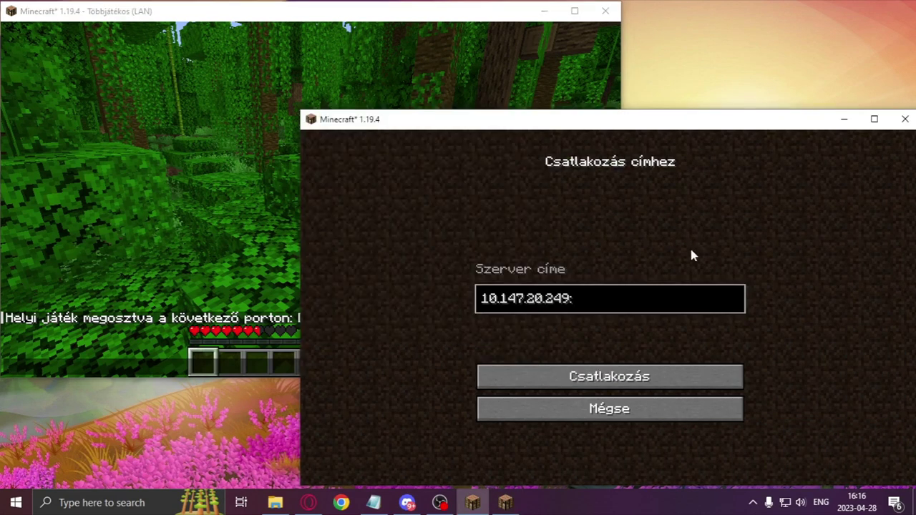
click(623, 307)
text(:50682)
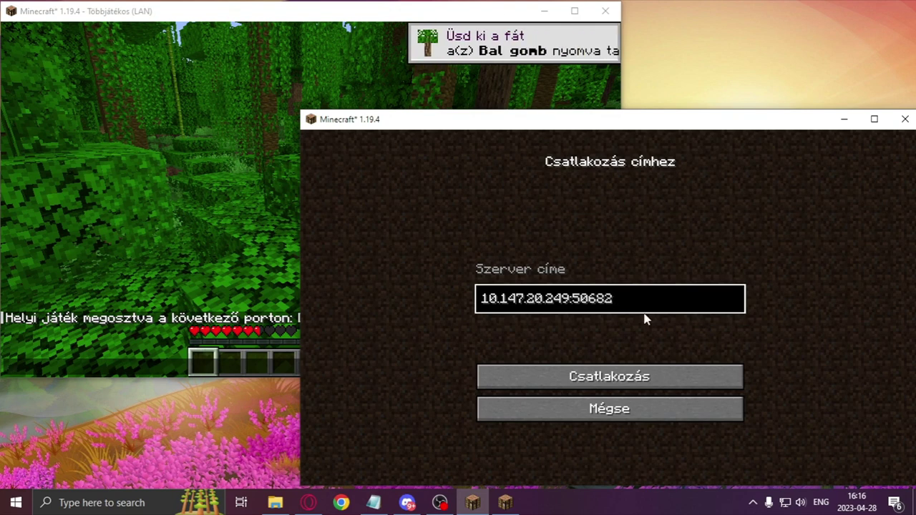
click(612, 378)
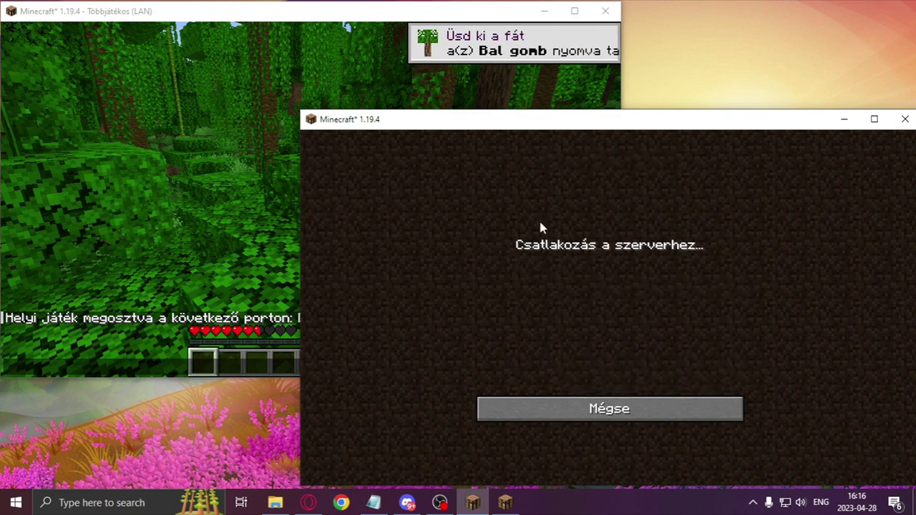
Return to the host game and walk the character through the jungle while the second client joins
click(202, 197)
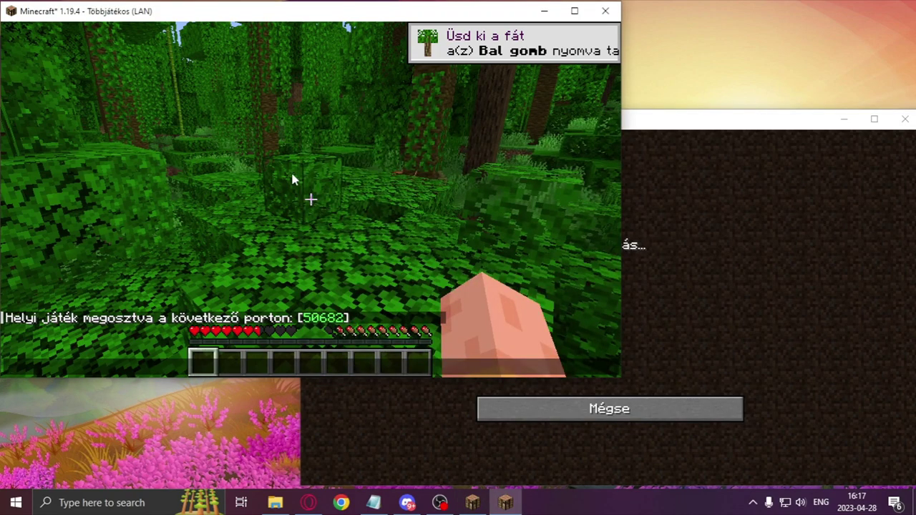
key(w)
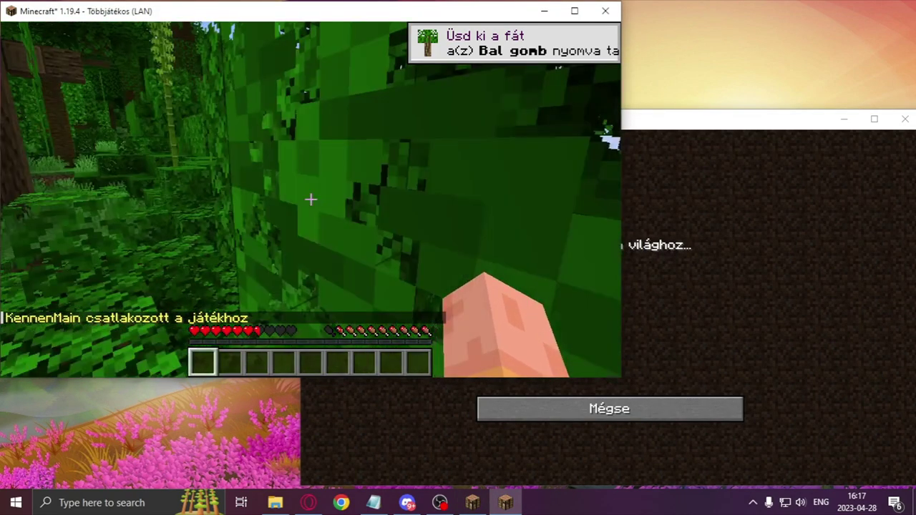
key(w)
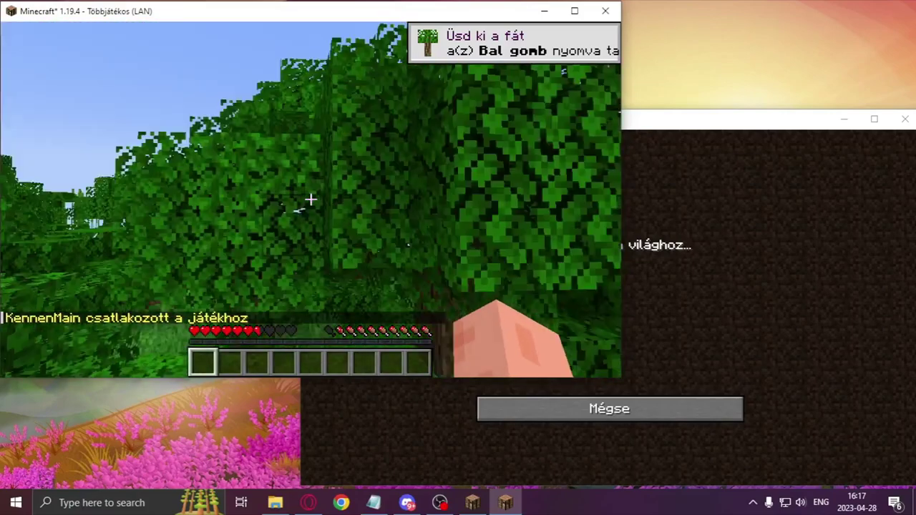
key(w)
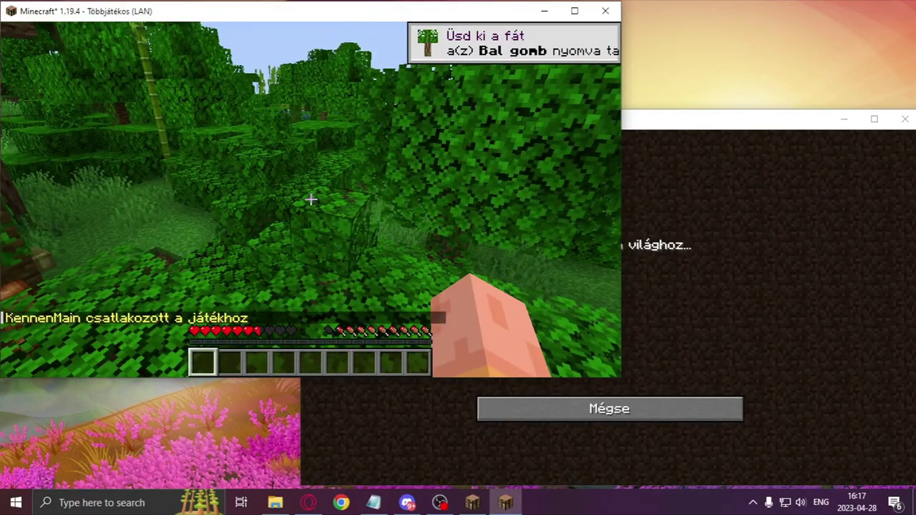
key(w)
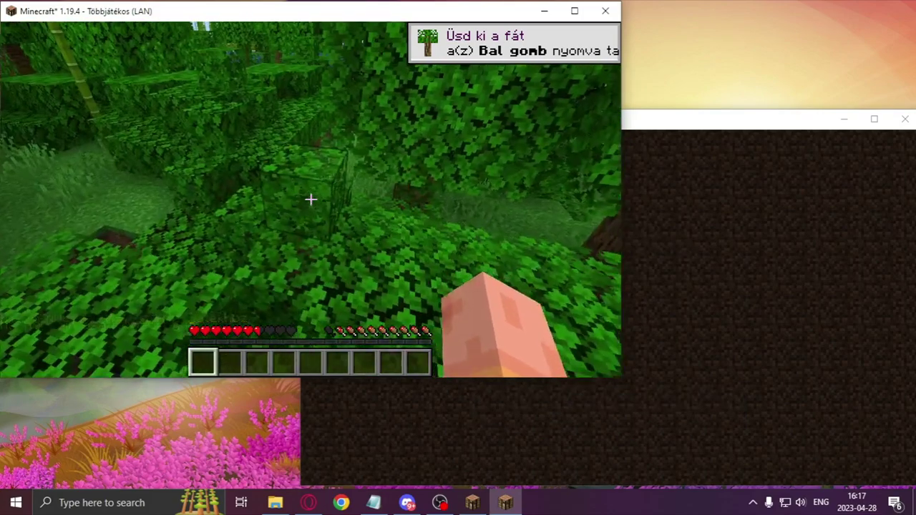
key(w)
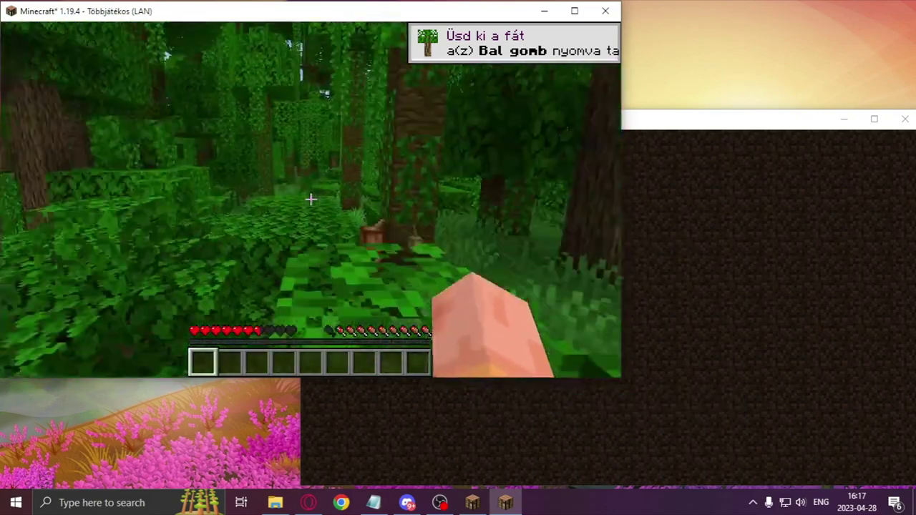
key(w)
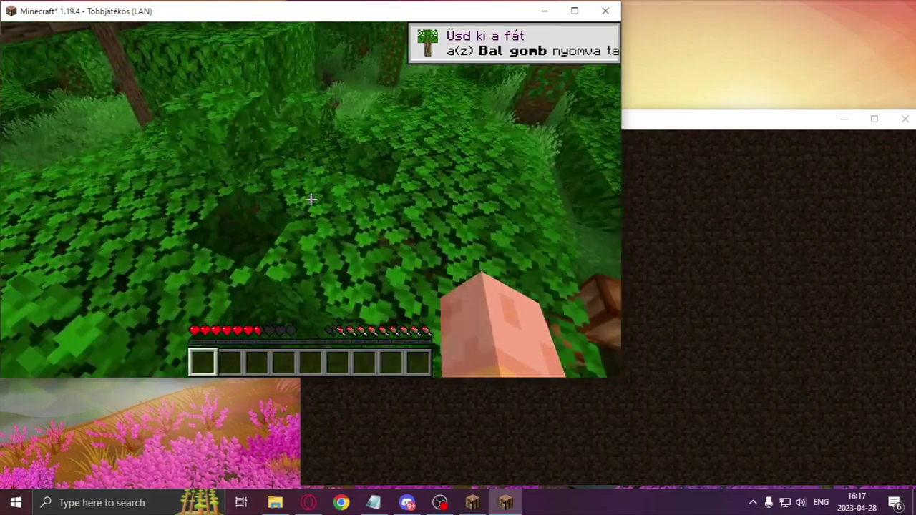
key(w)
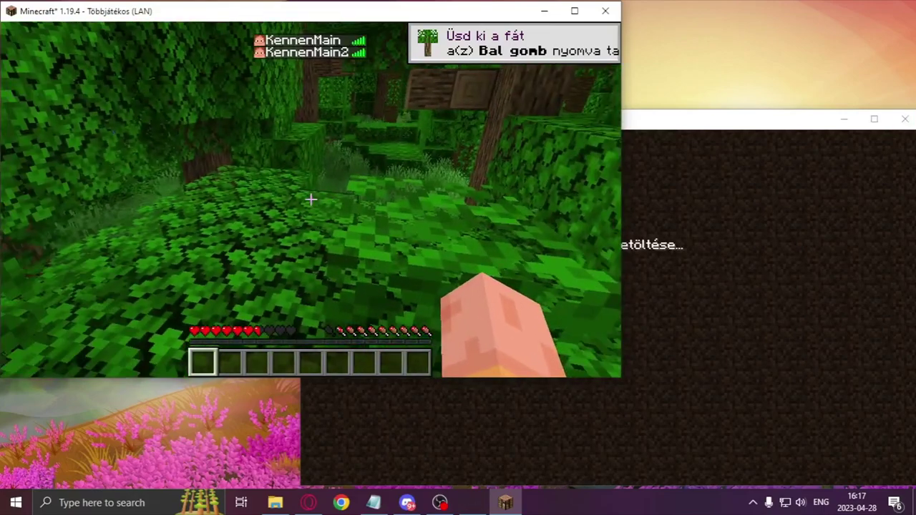
key(w)
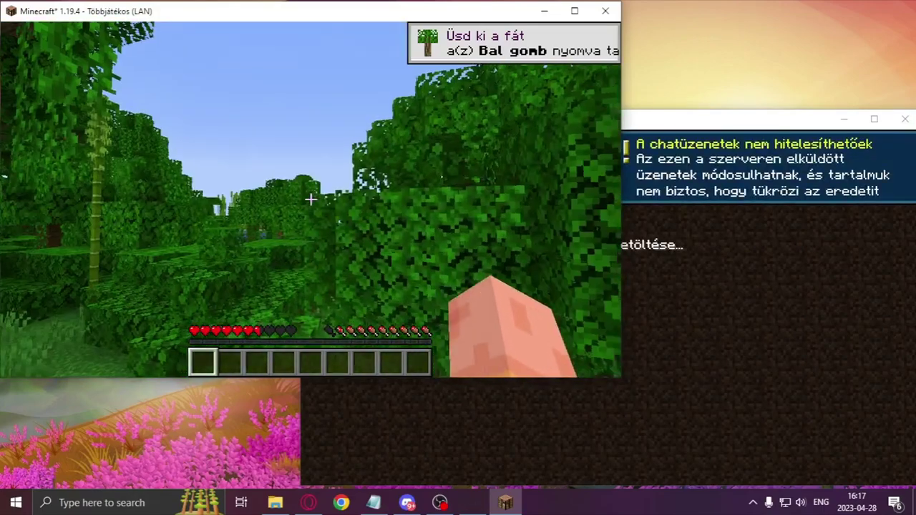
key(w)
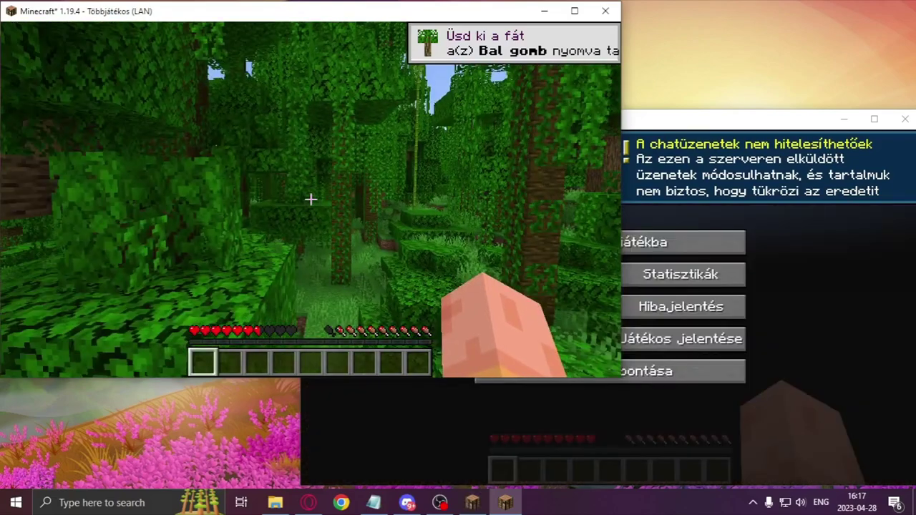
key(w)
Pause the host game, resume play in the second client, and walk its character toward the host player
key(Escape)
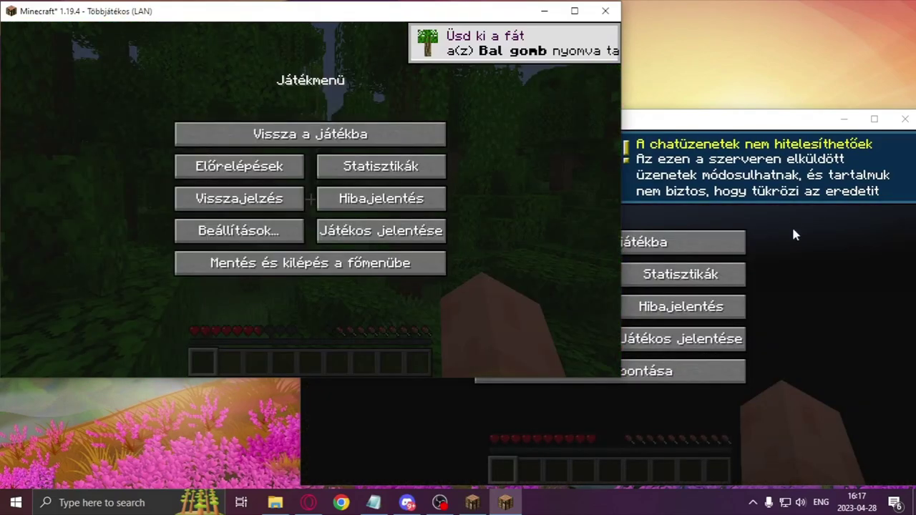
click(793, 234)
click(710, 237)
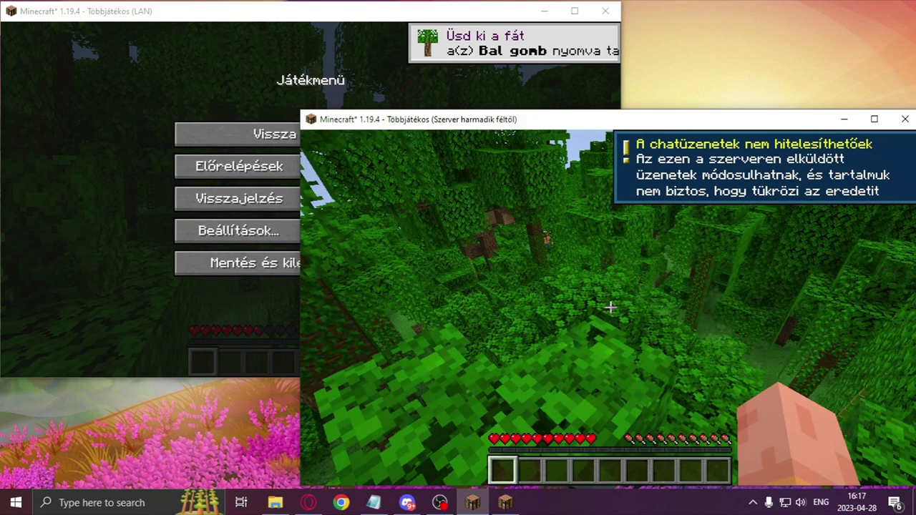
key(w)
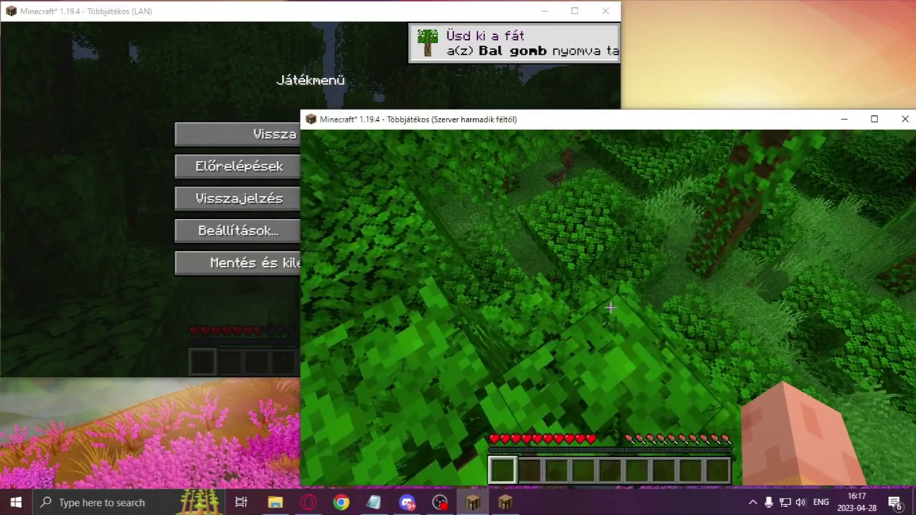
key(w)
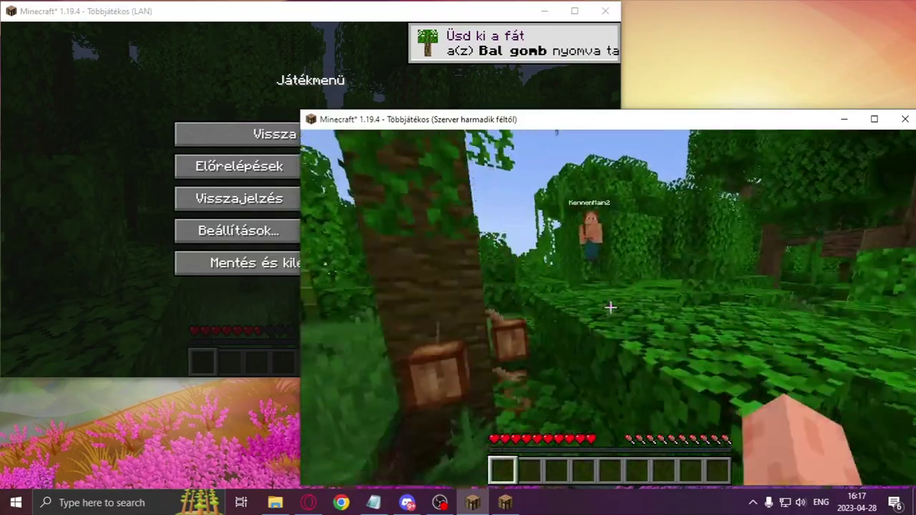